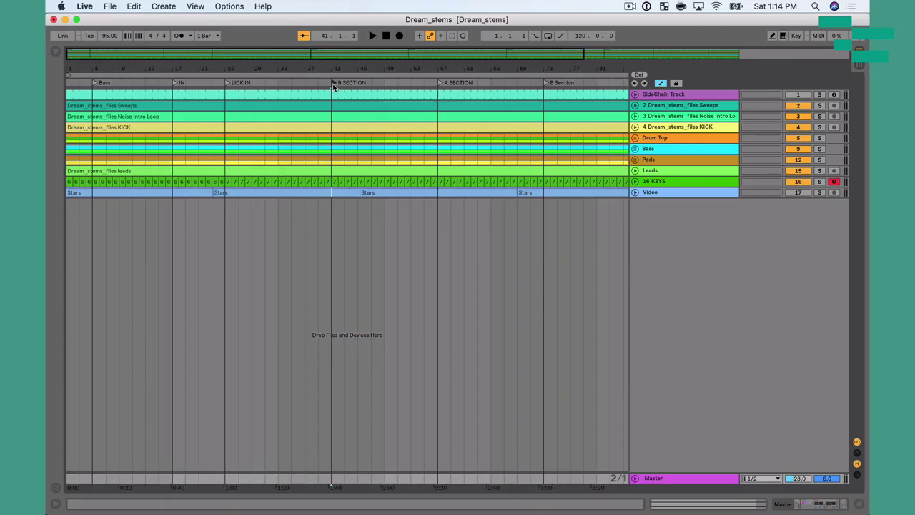
# - Launch Audio MIDI Setup and confirm network Session 1 is enabled and connected on both machines
pyautogui.write('o')
pyautogui.press('Return')
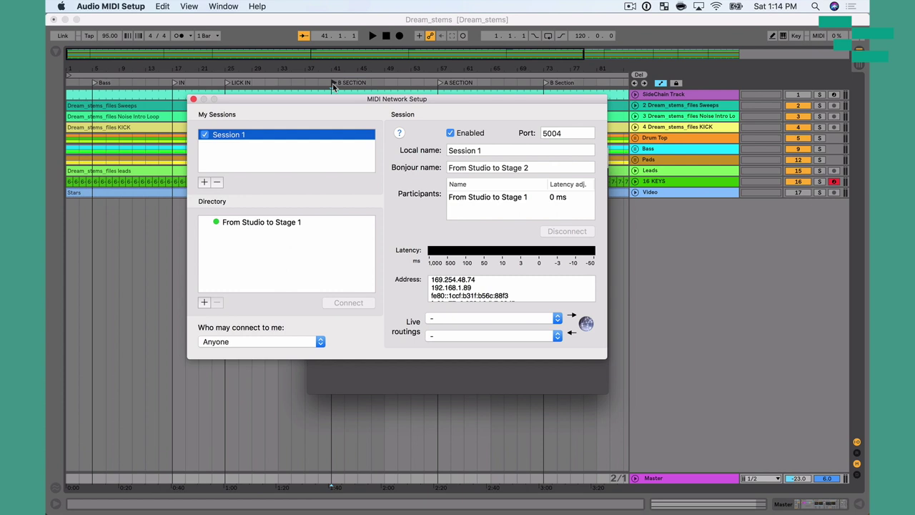
pyautogui.press('Return')
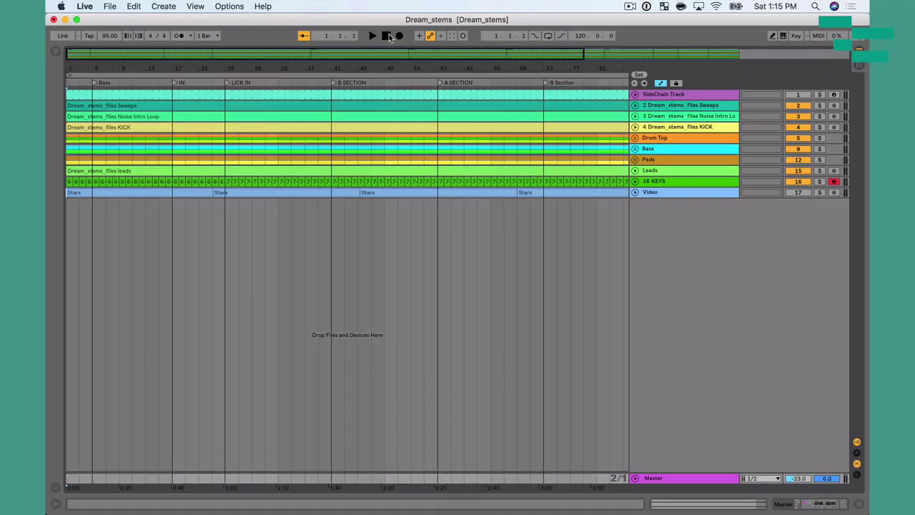
# - Bring up Live's Link/MIDI preferences to enable Track and Sync for Output: Network (Session 1)
pyautogui.press('super+comma')
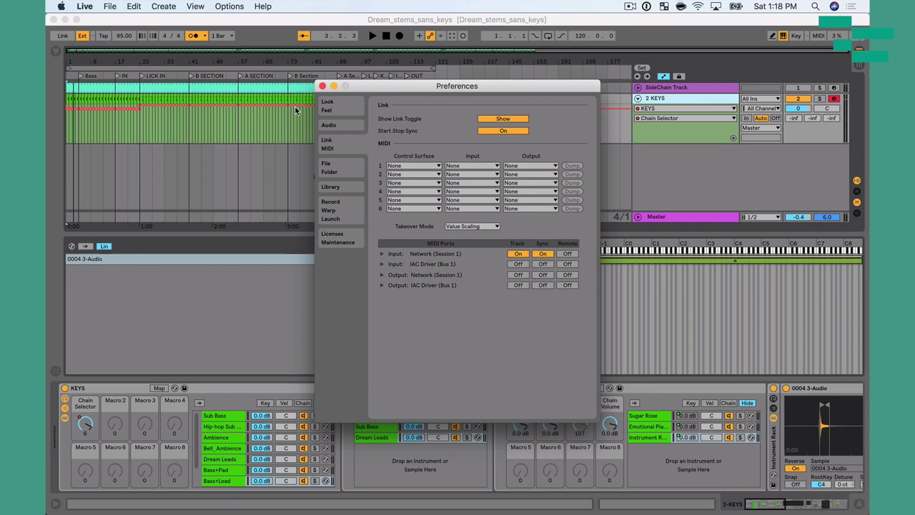
# - Close Preferences and return to the Dream_stems set's Session View
pyautogui.click(322, 86)
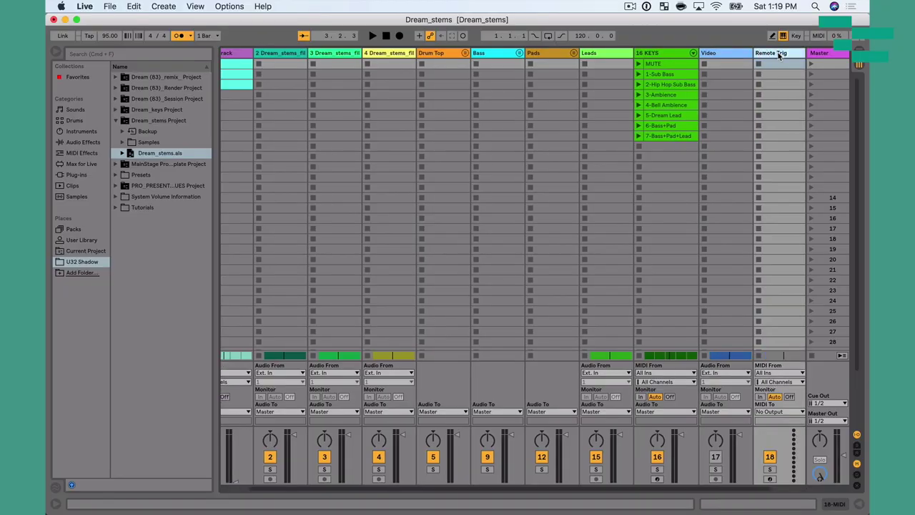
# - Create a clip in the Remote Trigger track's first slot and draw one C3 note in it
pyautogui.doubleClick(779, 64)
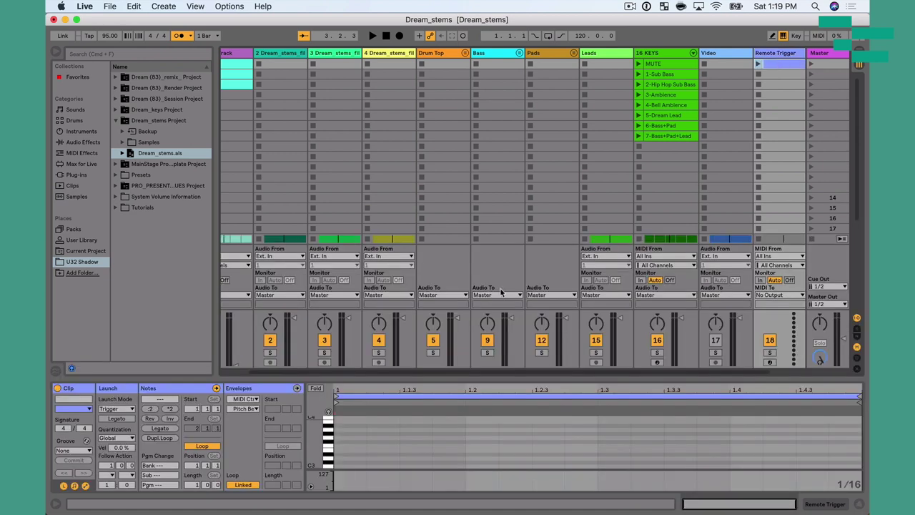
pyautogui.doubleClick(341, 465)
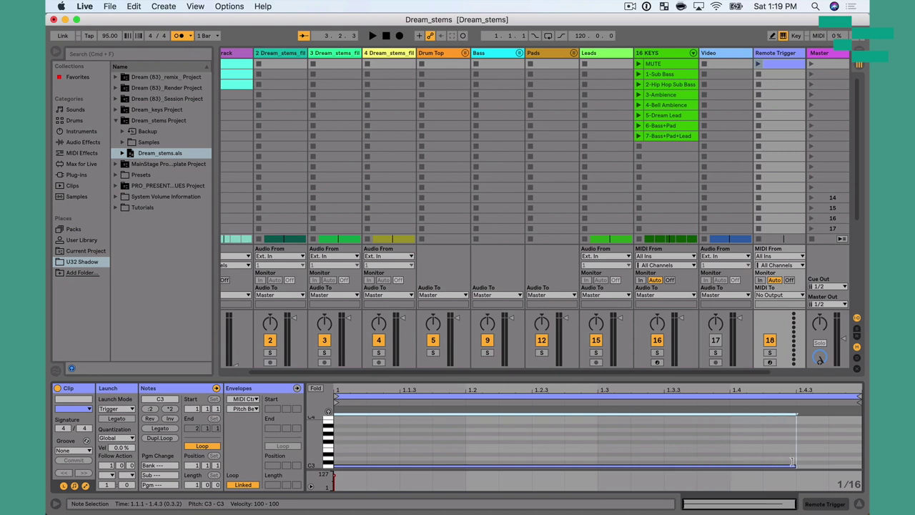
# - Route the Remote Trigger track's MIDI To output to Network (Session 1), channel 1
pyautogui.click(786, 296)
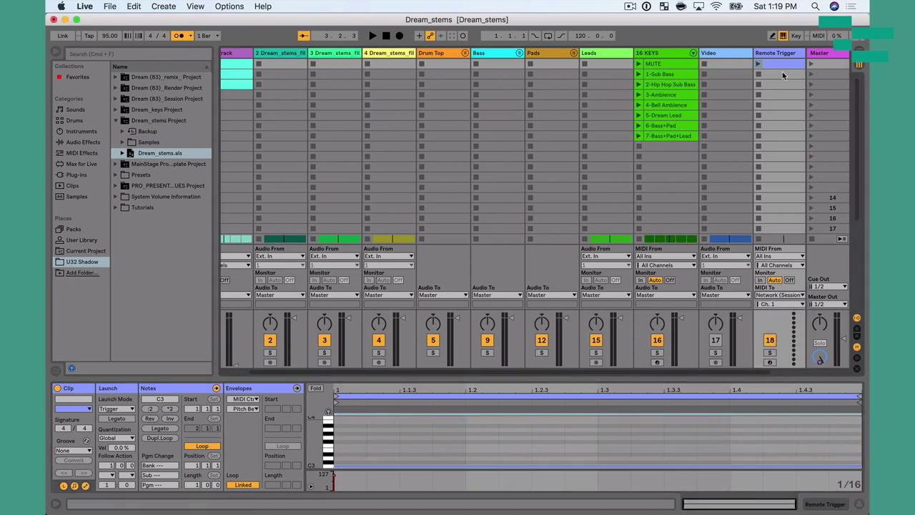